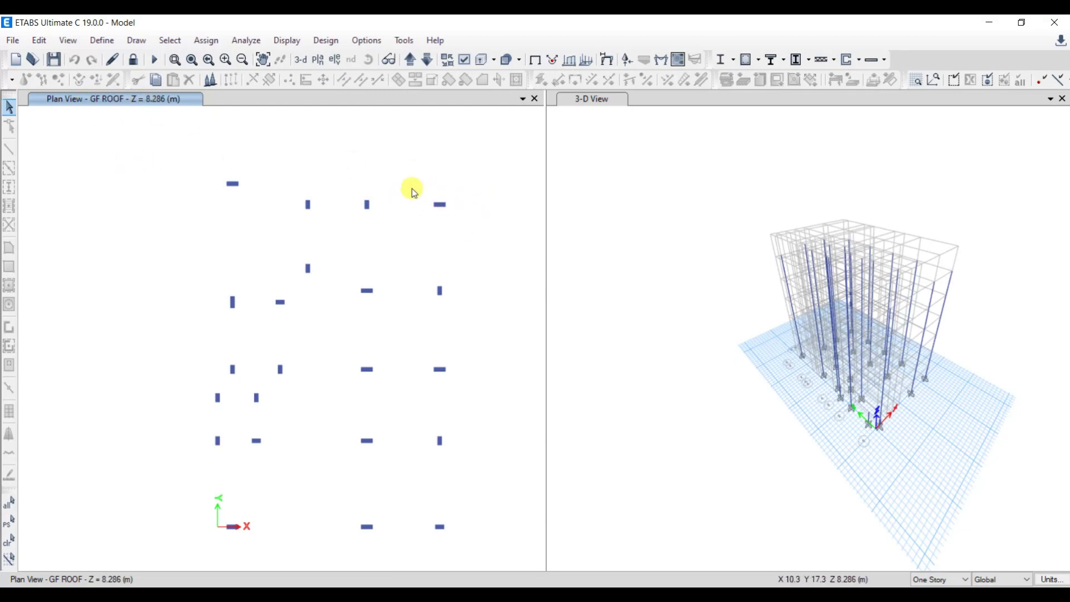
# Select the GF ROOF column and tick Element Forces - Columns under Frame Output in Show Tables.
pyautogui.moveTo(412, 189); pyautogui.dragTo(472, 237)
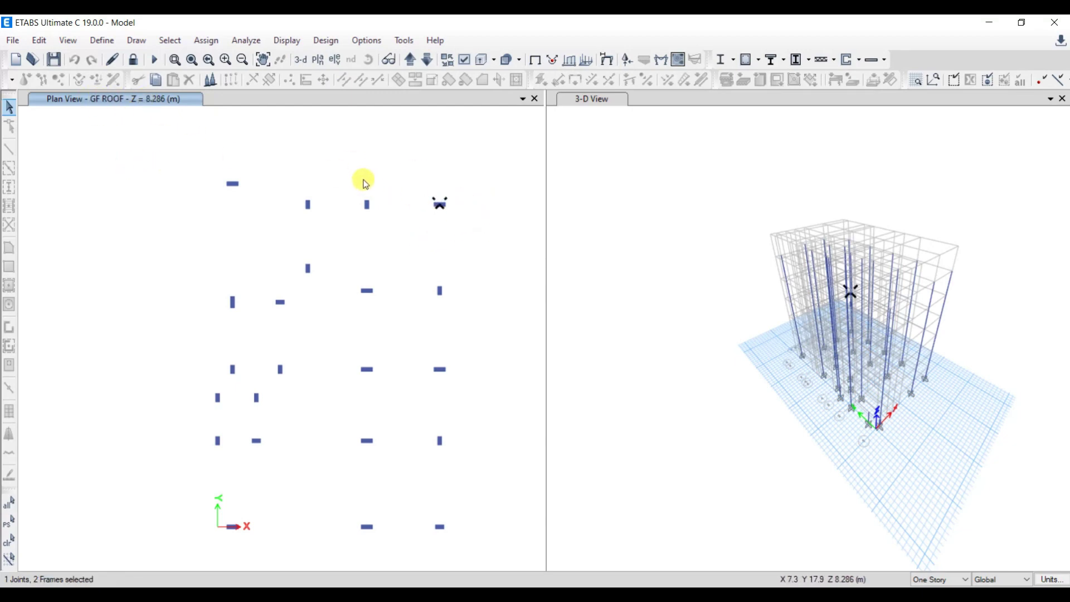
pyautogui.click(271, 41)
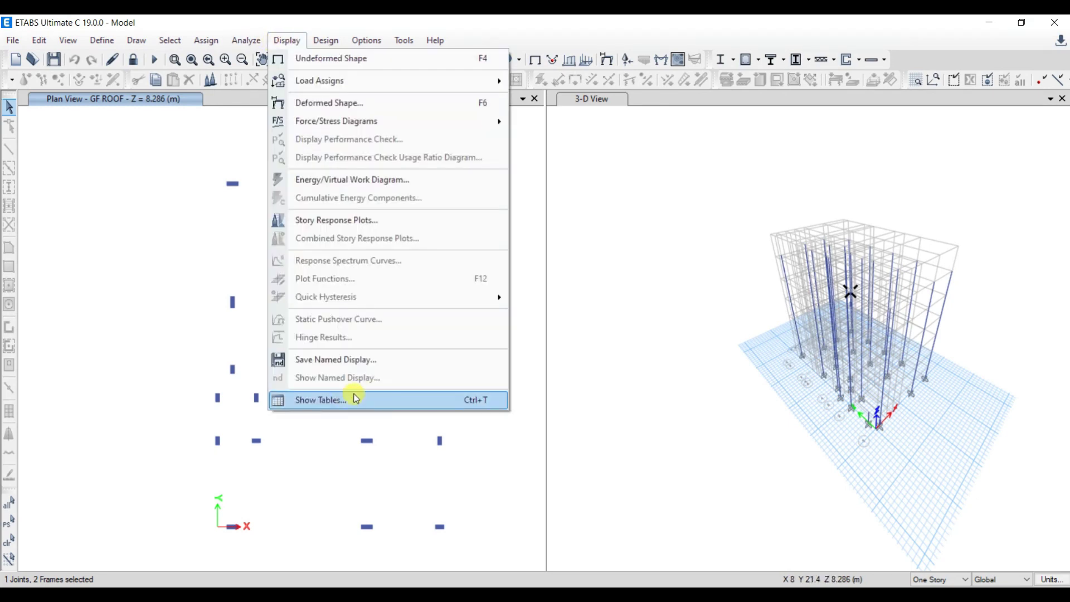
pyautogui.click(335, 404)
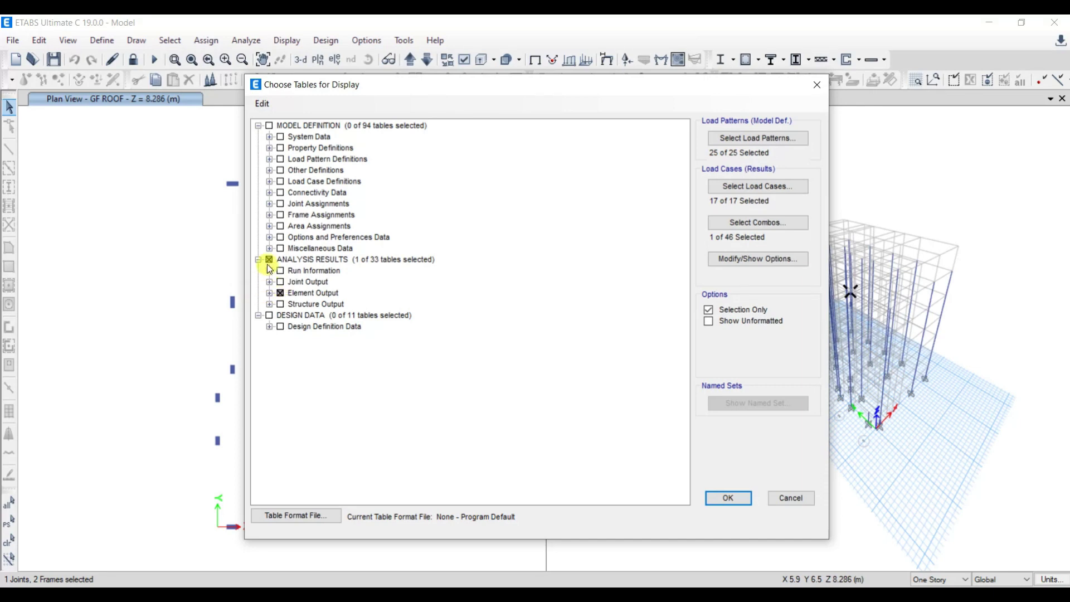
pyautogui.click(269, 293)
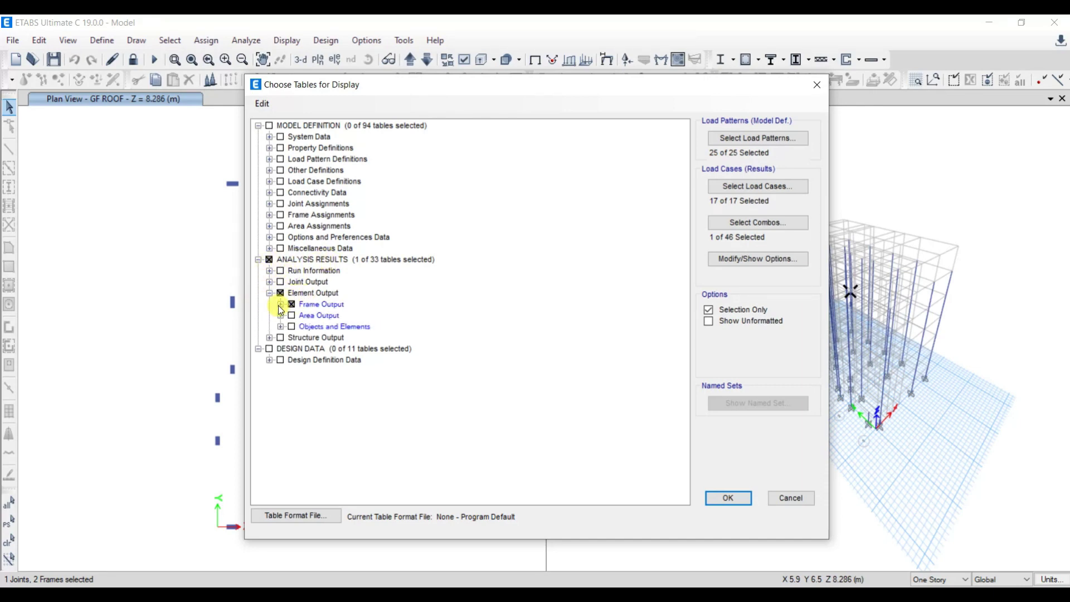
pyautogui.click(280, 304)
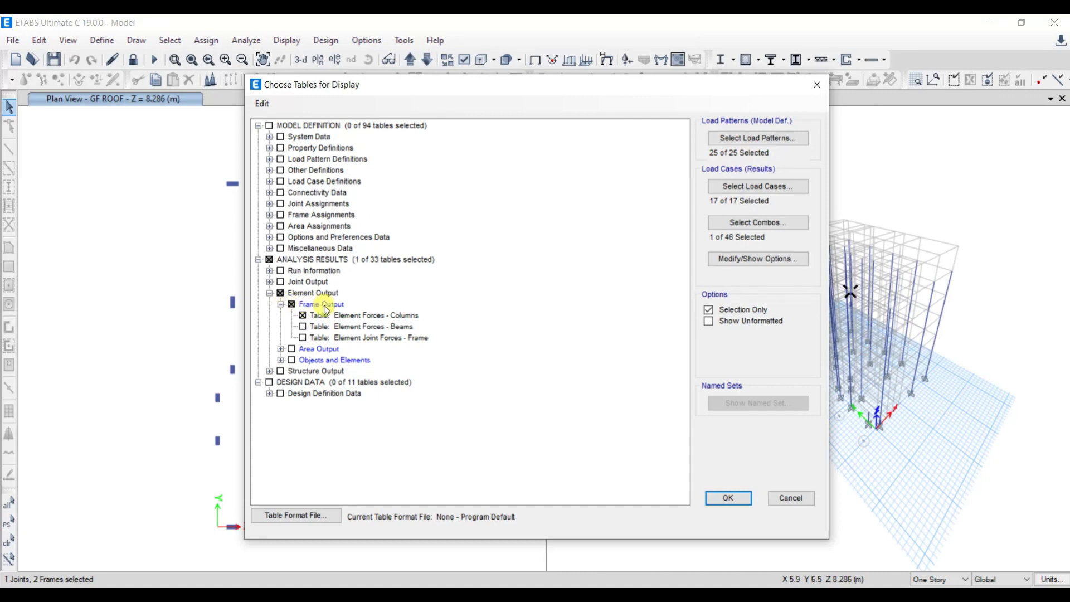
pyautogui.click(310, 316)
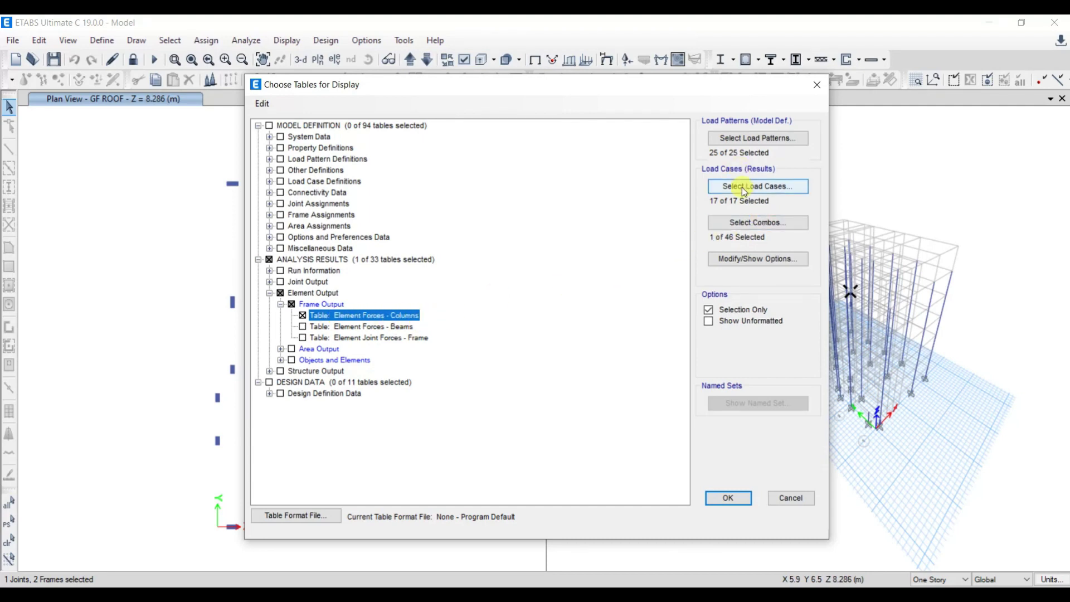
# Limit the load combinations to LC15 and display the Element Forces - Columns table.
pyautogui.click(741, 222)
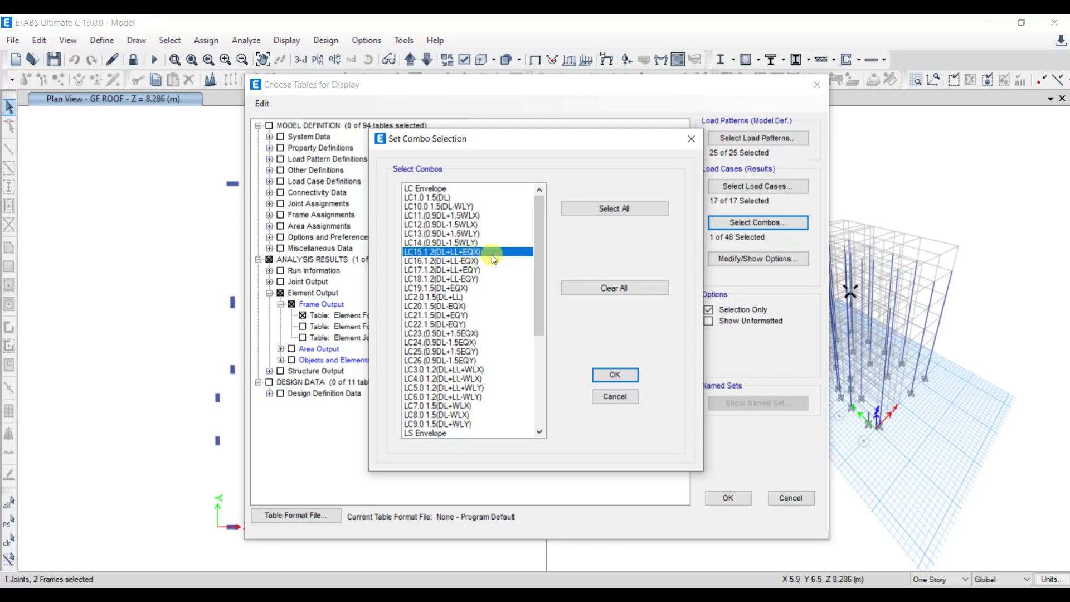
pyautogui.click(615, 374)
pyautogui.click(729, 497)
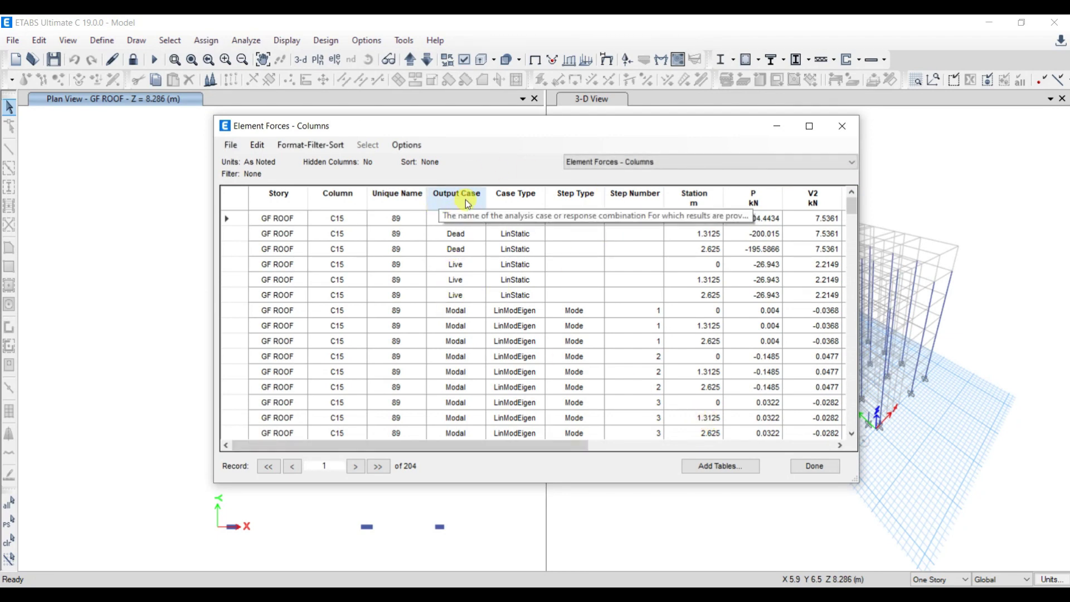
# Filter the Output Case column to LC15.1.2(DL+LL+EQX) only.
pyautogui.click(447, 197)
pyautogui.rightClick(450, 196)
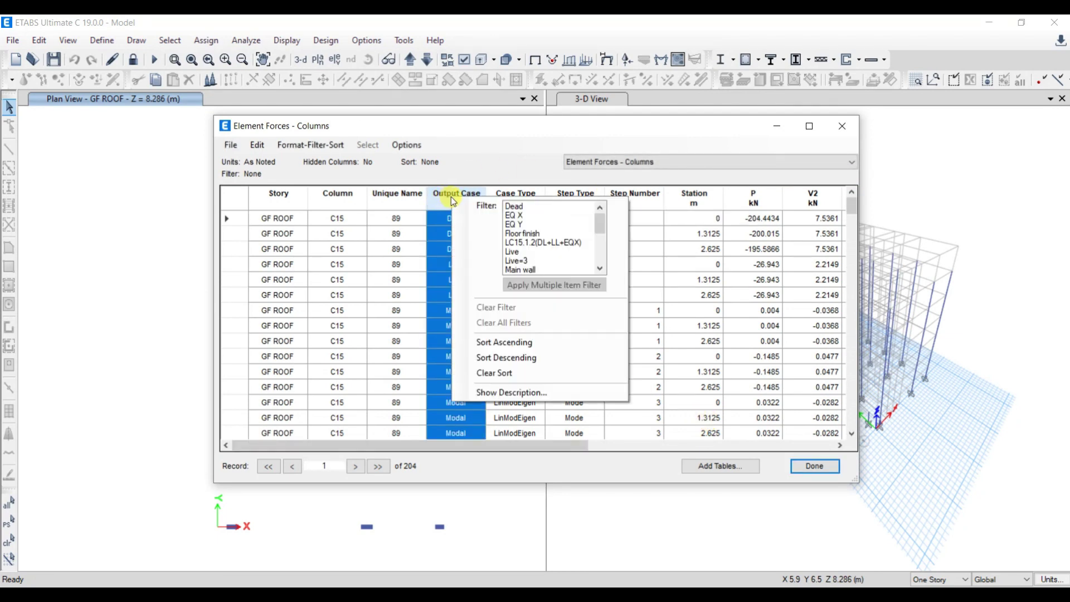
pyautogui.click(520, 242)
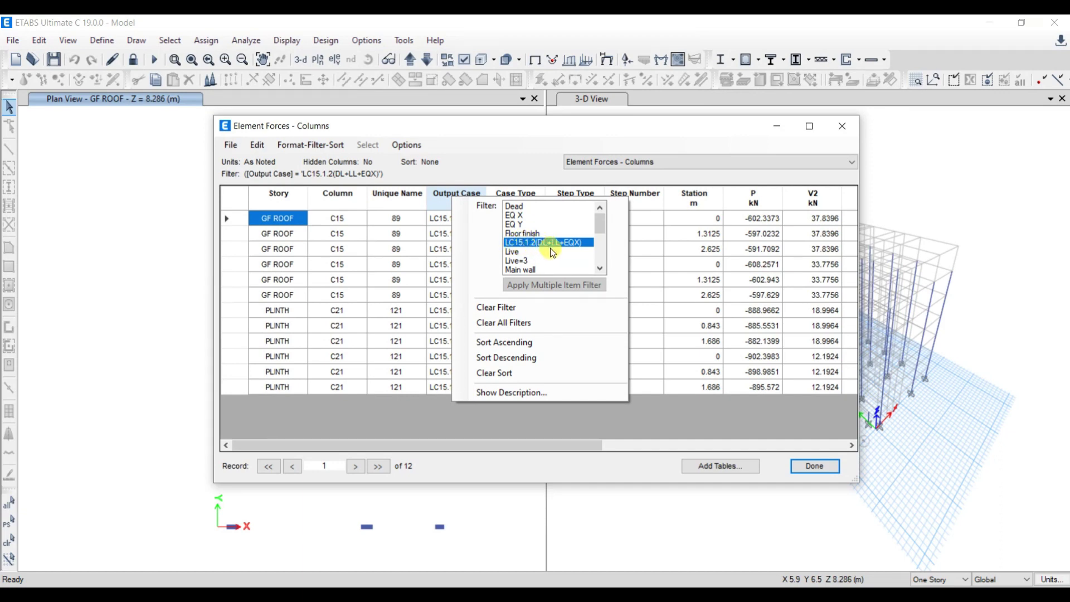
pyautogui.click(660, 258)
pyautogui.click(660, 260)
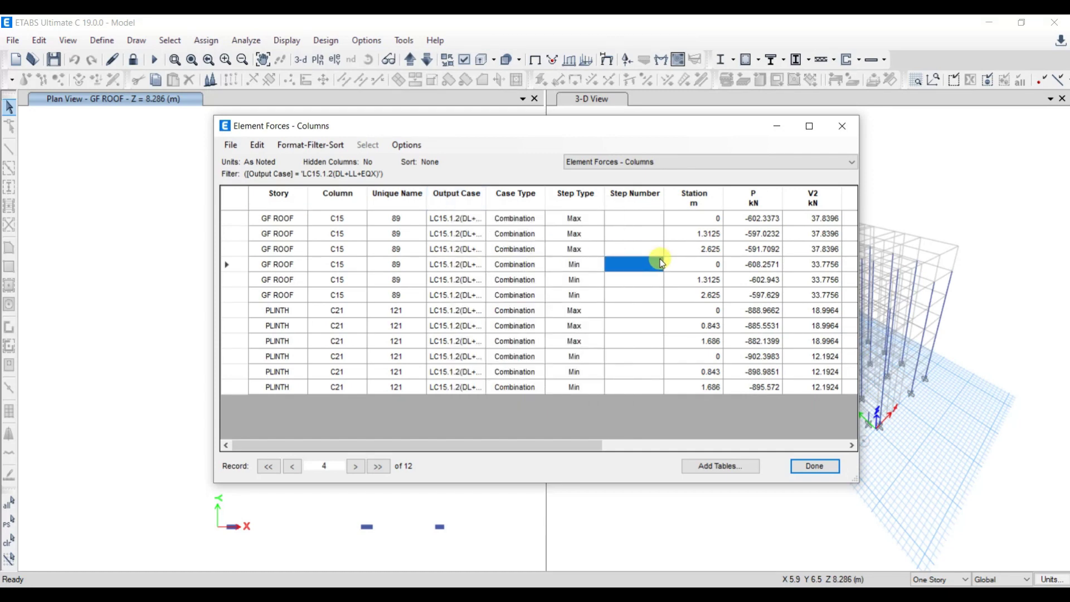
# Sort the rows by axial force P ascending and copy the whole table.
pyautogui.click(754, 198)
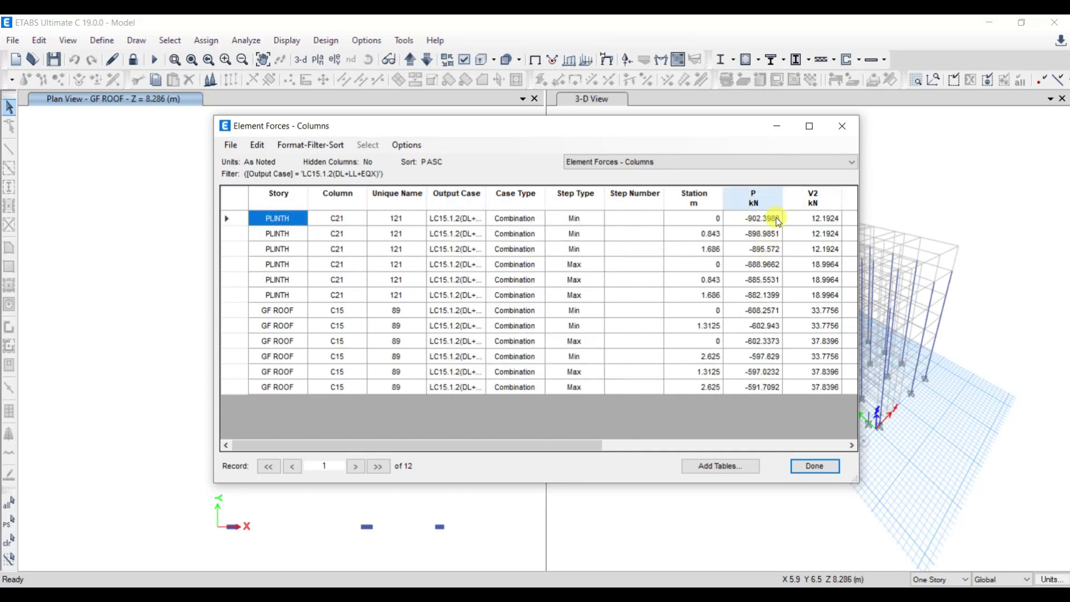
pyautogui.click(242, 201)
pyautogui.hotkey('alt', 'Tab')
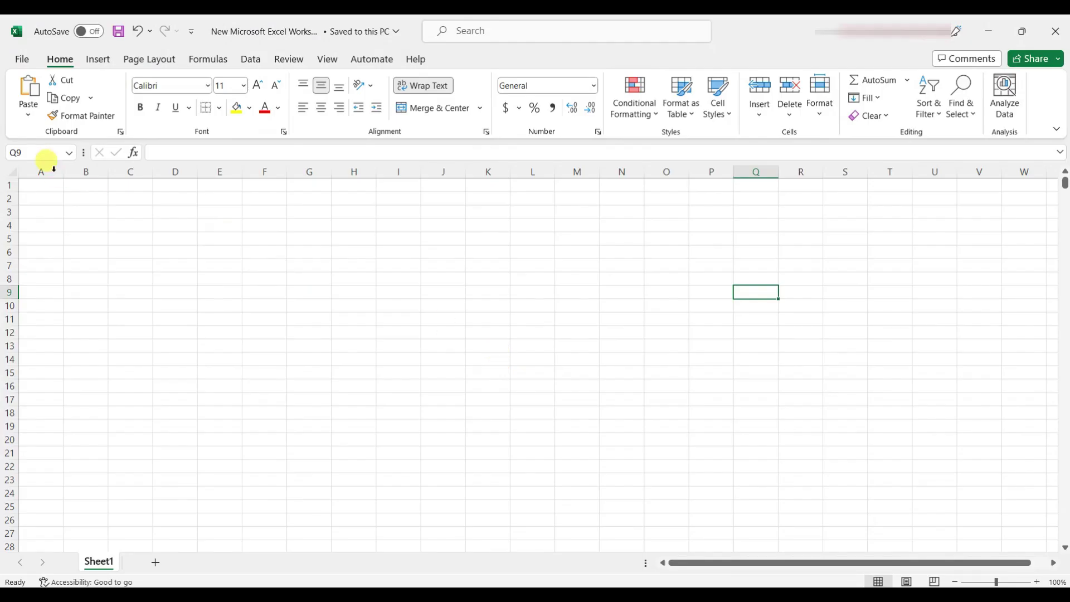
# Paste the ETABS table into the worksheet and delete columns J through Q, keeping Story to P.
pyautogui.click(14, 173)
pyautogui.hotkey('ctrl', 'v')
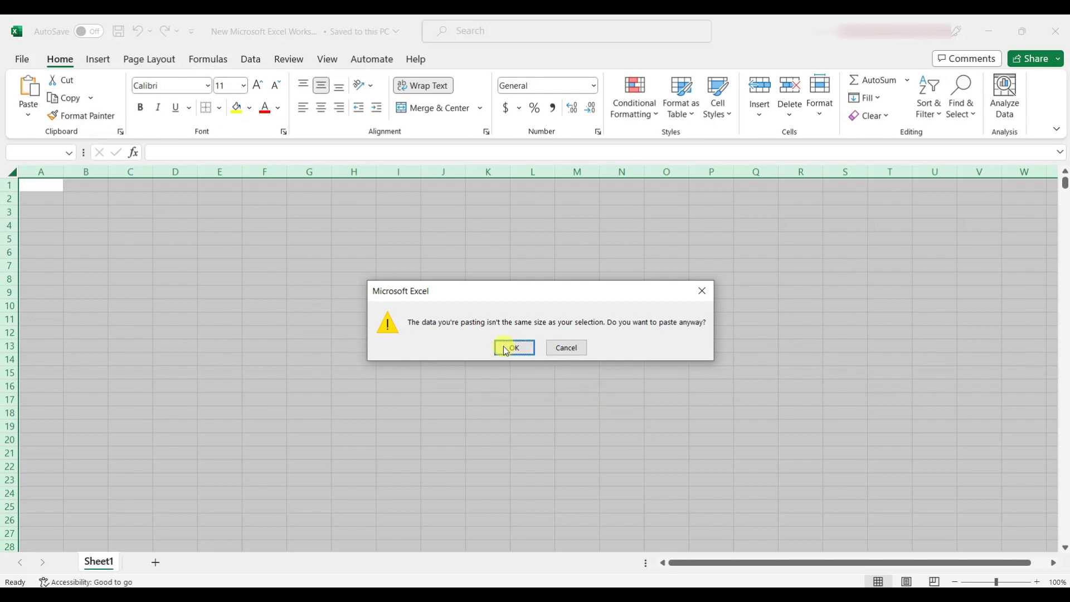
pyautogui.click(506, 350)
pyautogui.click(846, 319)
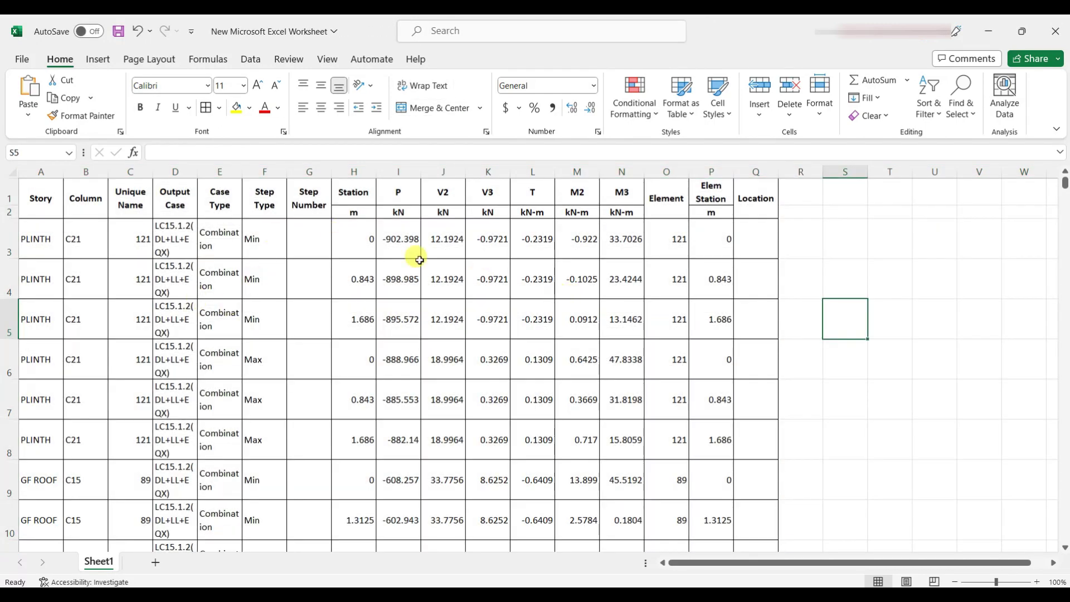
pyautogui.press('Up')
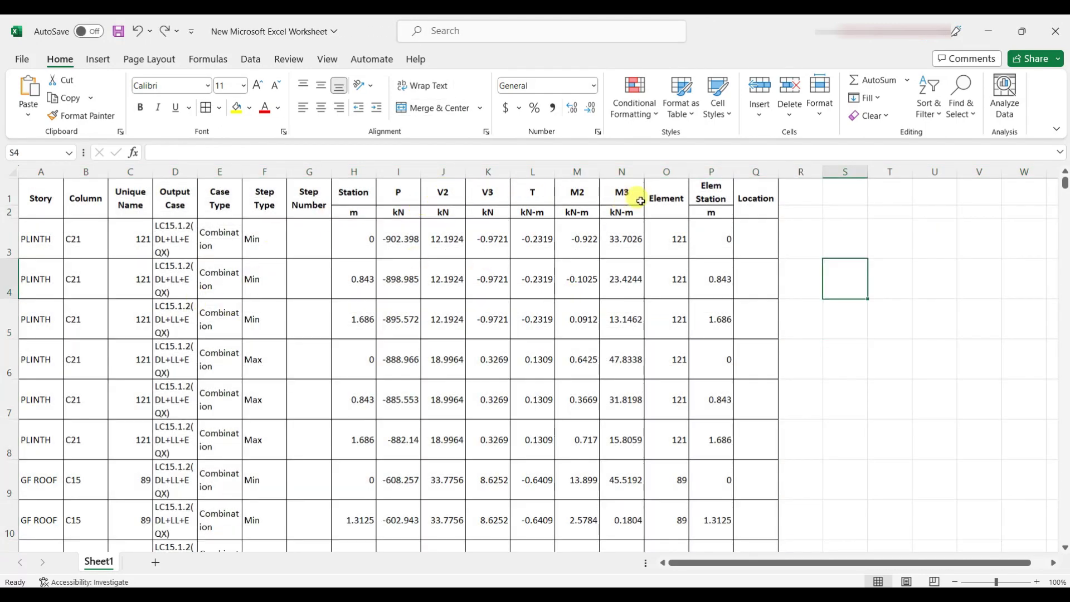
pyautogui.moveTo(443, 172); pyautogui.dragTo(746, 195)
pyautogui.press('Delete')
# Add the heading 'Axial Stress (N/mm2)' in column J.
pyautogui.hotkey('ctrl', 's')
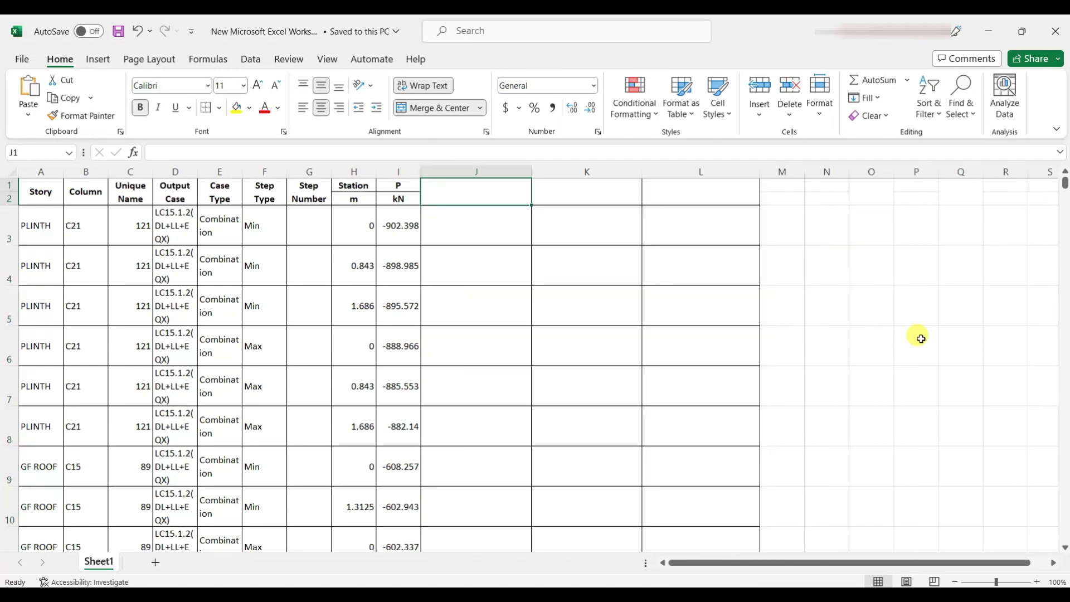
pyautogui.write('Axial')
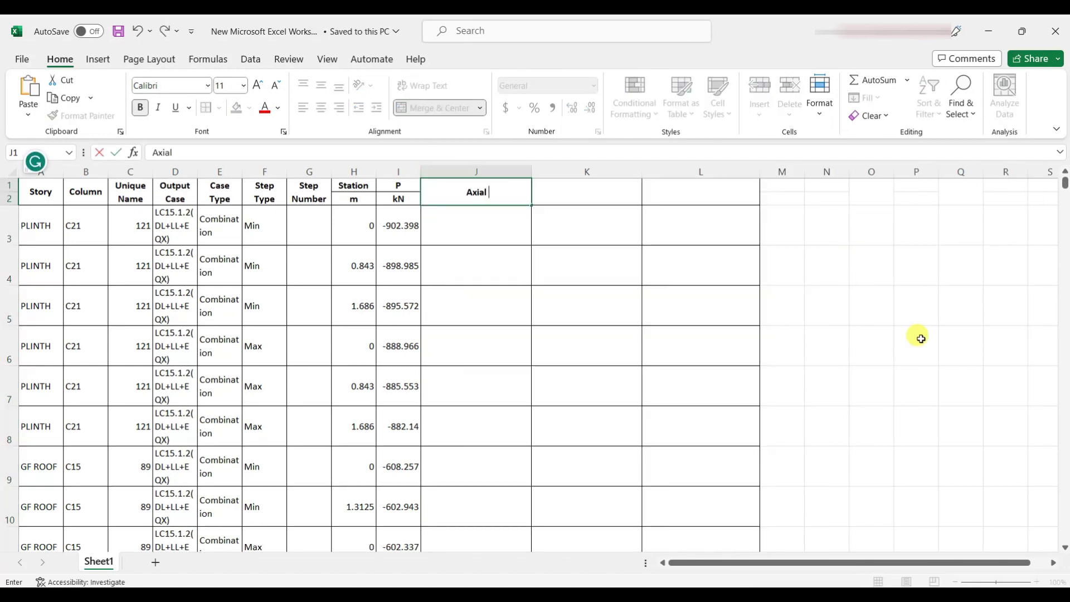
pyautogui.write(' Stress')
pyautogui.press('Tab')
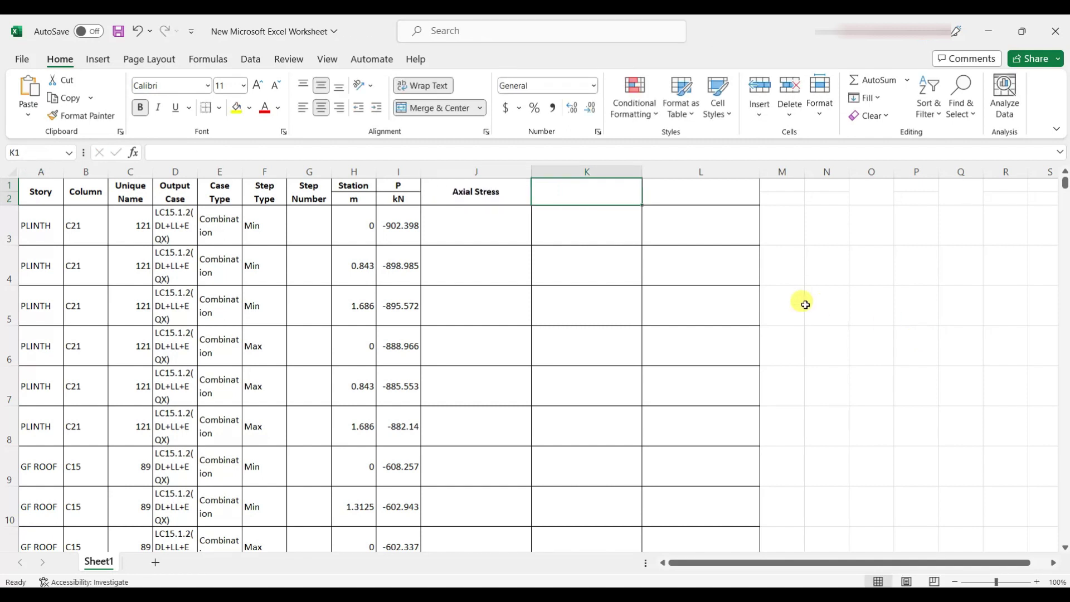
pyautogui.click(508, 192)
pyautogui.click(229, 155)
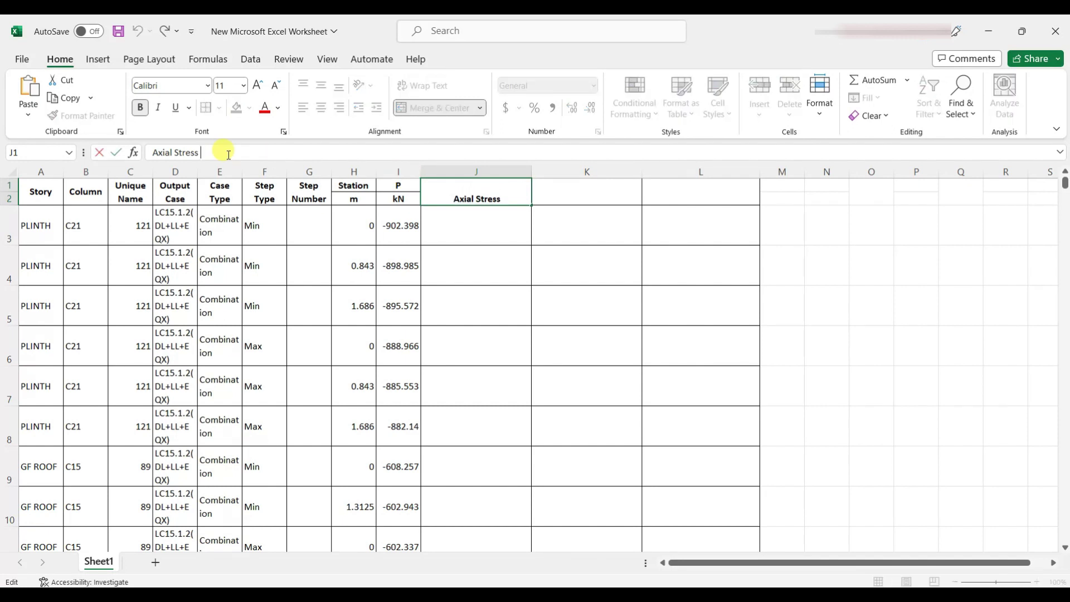
pyautogui.write('(N/mm2)')
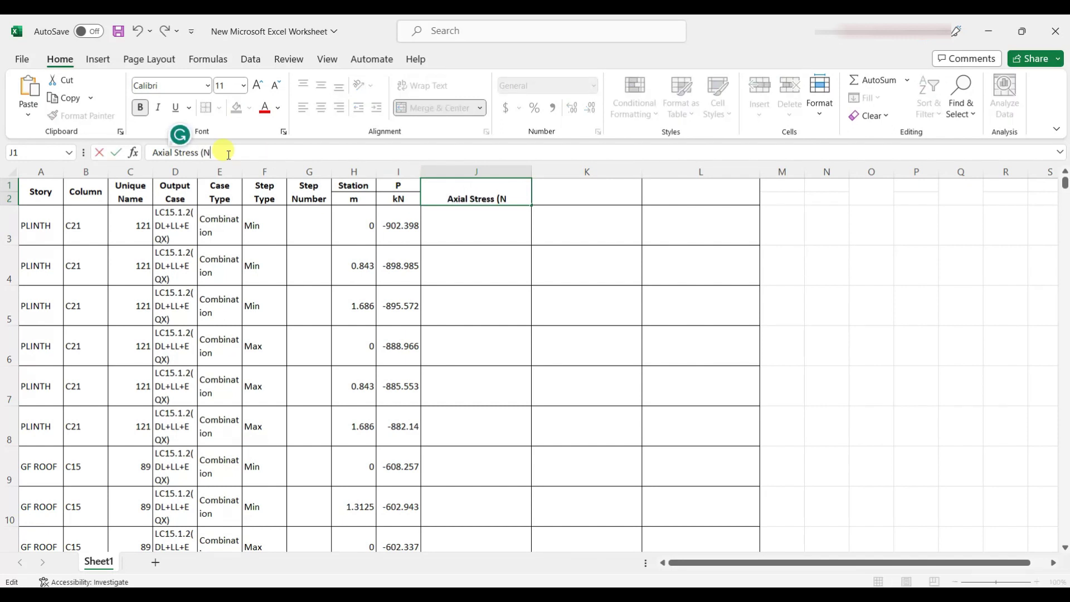
pyautogui.press('Return')
# Add 'Permissicble Stress' in K1 and 'Remarks' in L1, widening column K.
pyautogui.click(594, 195)
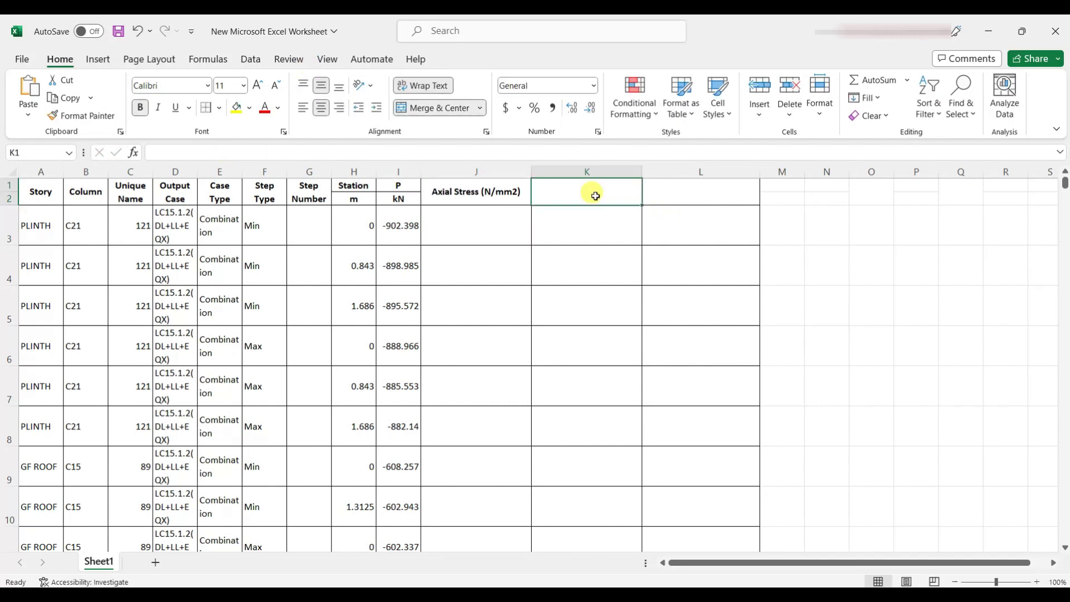
pyautogui.write('Permiss')
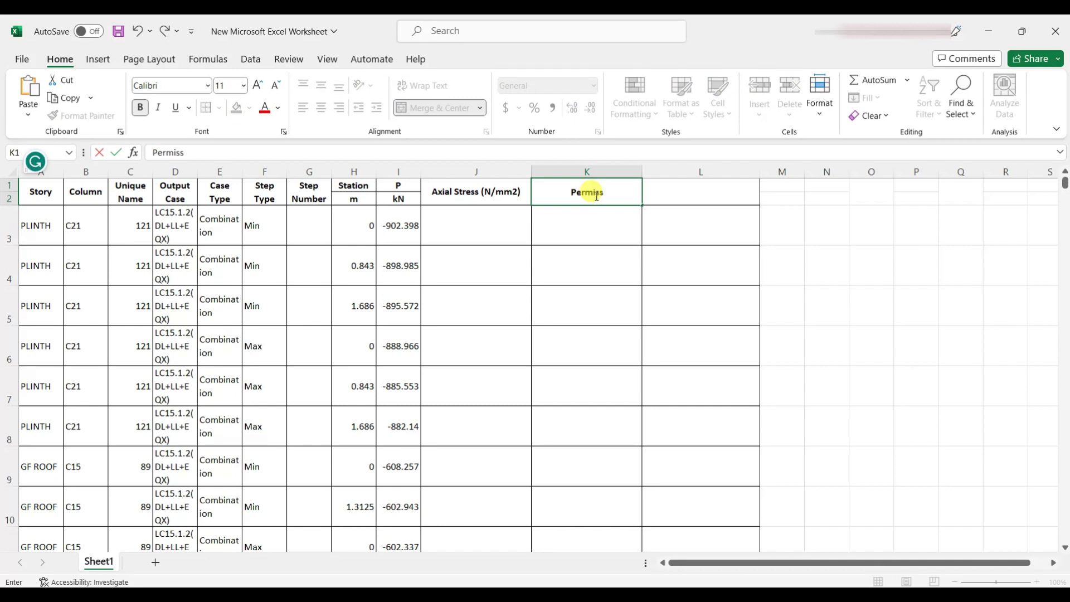
pyautogui.write('icble Stress')
pyautogui.press('Return')
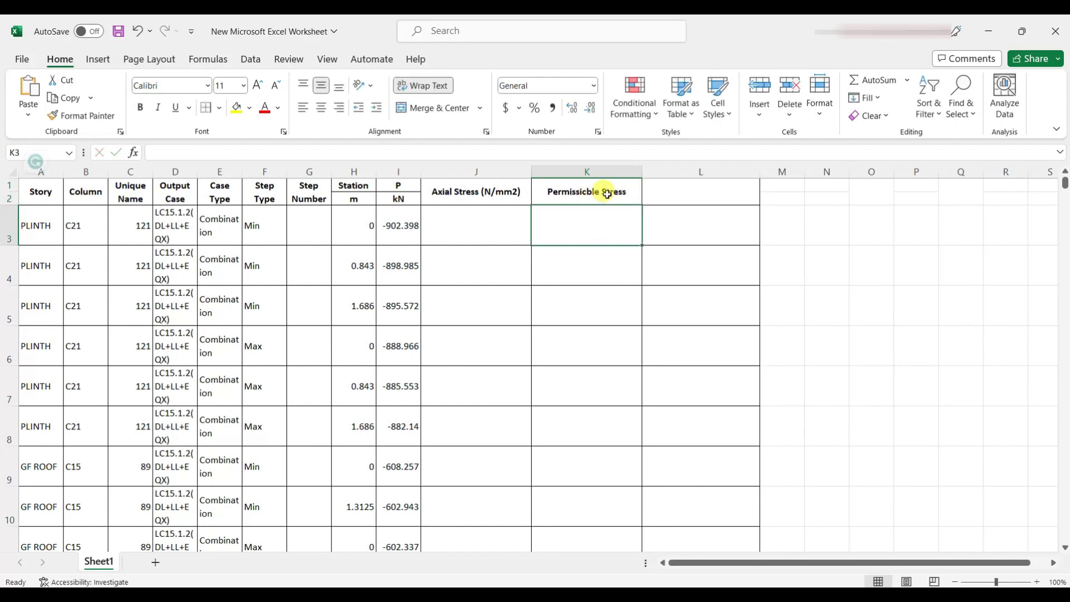
pyautogui.click(710, 189)
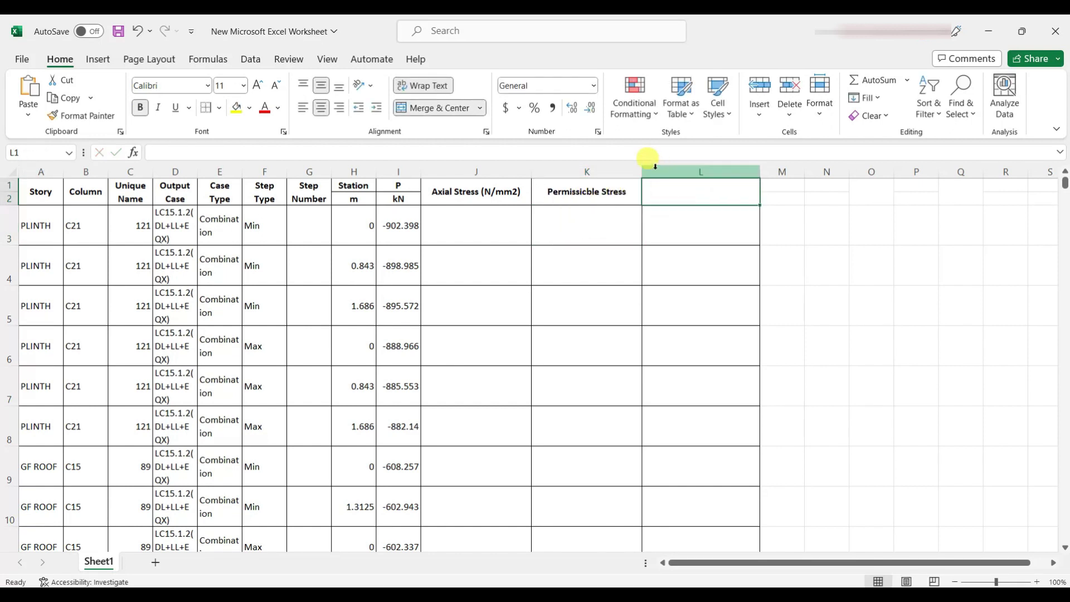
pyautogui.moveTo(647, 167); pyautogui.dragTo(678, 168)
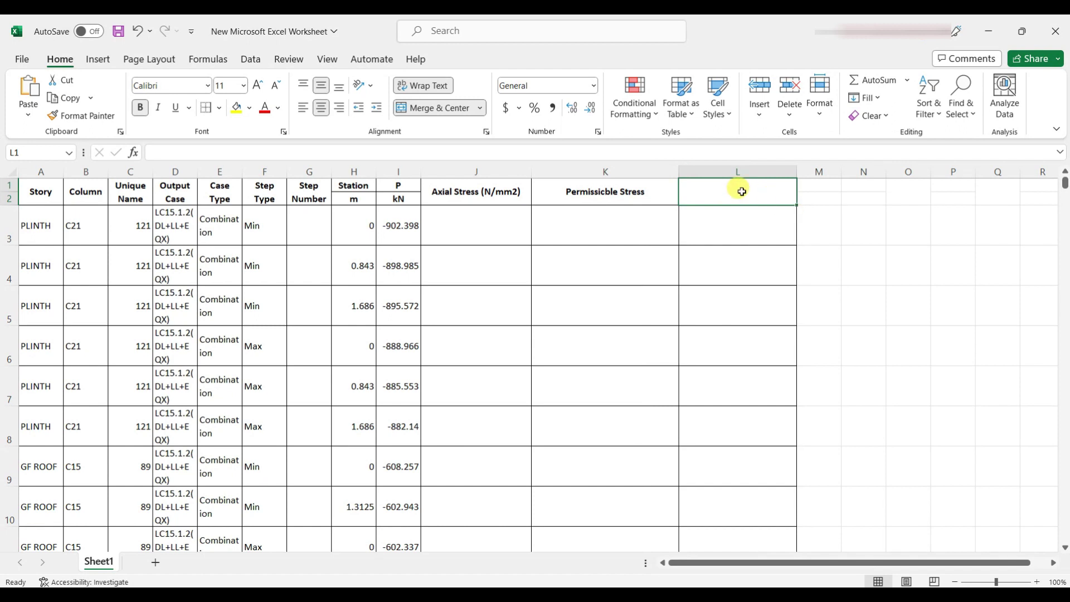
pyautogui.write('Remarks')
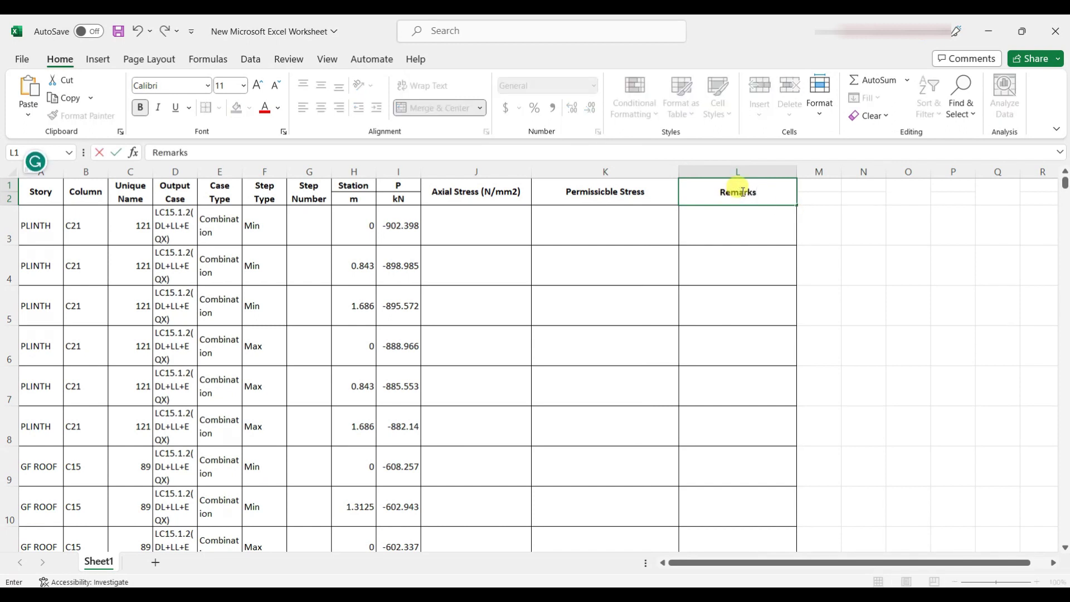
pyautogui.press('Return')
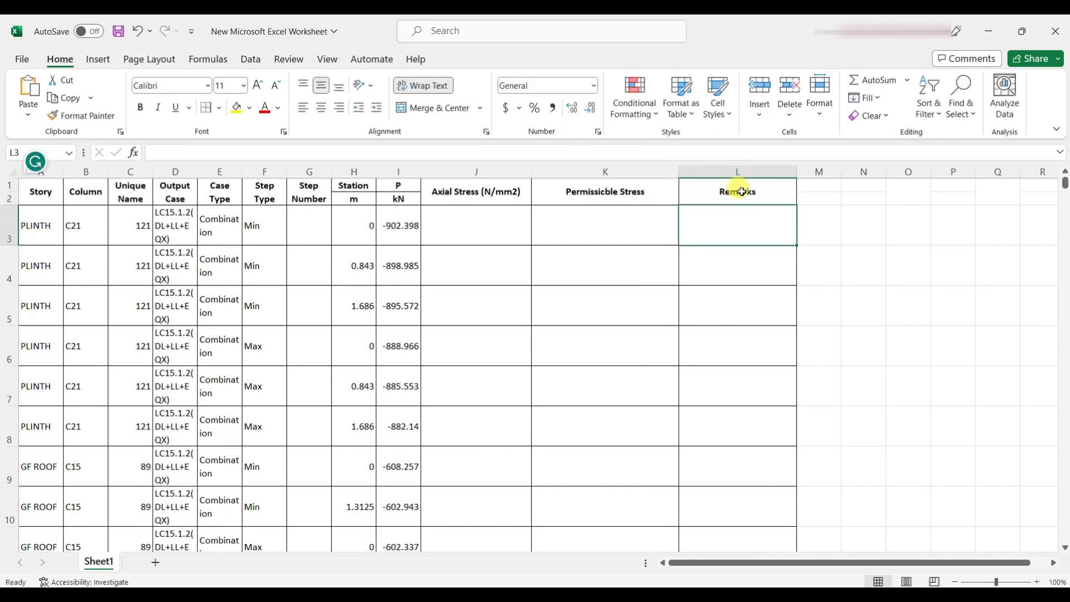
# Save the workbook to this PC.
pyautogui.click(734, 337)
pyautogui.hotkey('ctrl', 's')
pyautogui.press('Right')
pyautogui.press('Right')
pyautogui.press('Up')
pyautogui.press('Up')
pyautogui.press('Up')
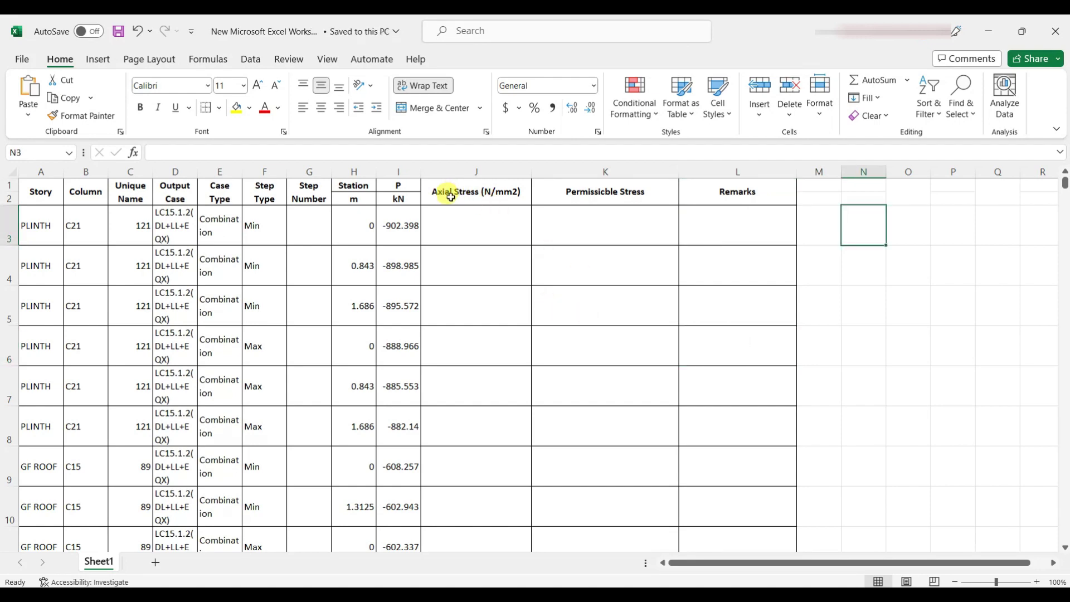
# Back in ETABS, zoom in on a column in the plan view to check its section size.
pyautogui.hotkey('alt', 'Tab')
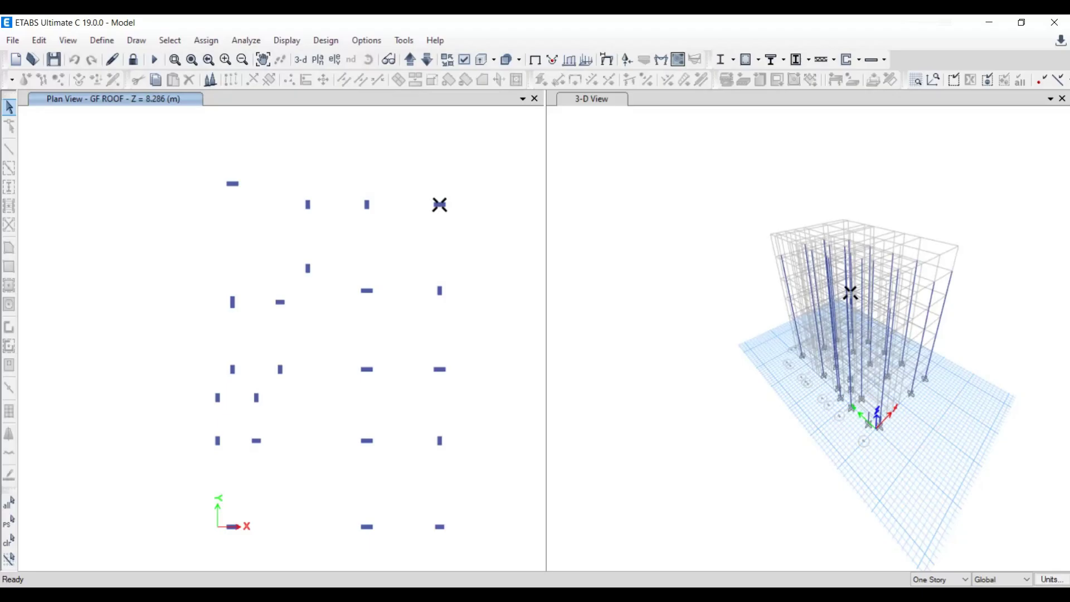
pyautogui.click(442, 211)
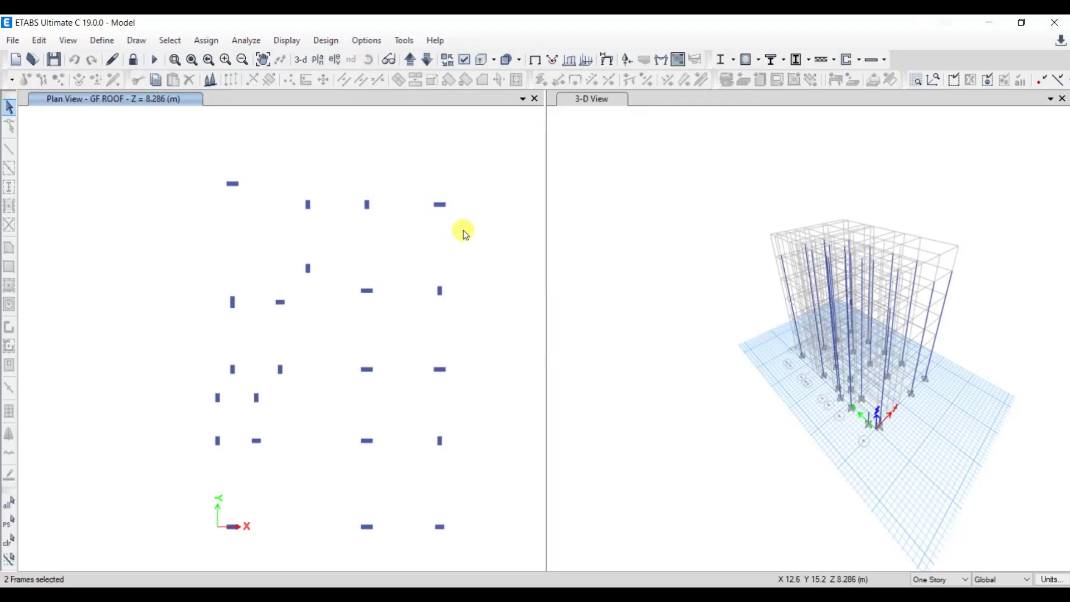
pyautogui.moveTo(445, 209); pyautogui.dragTo(413, 212)
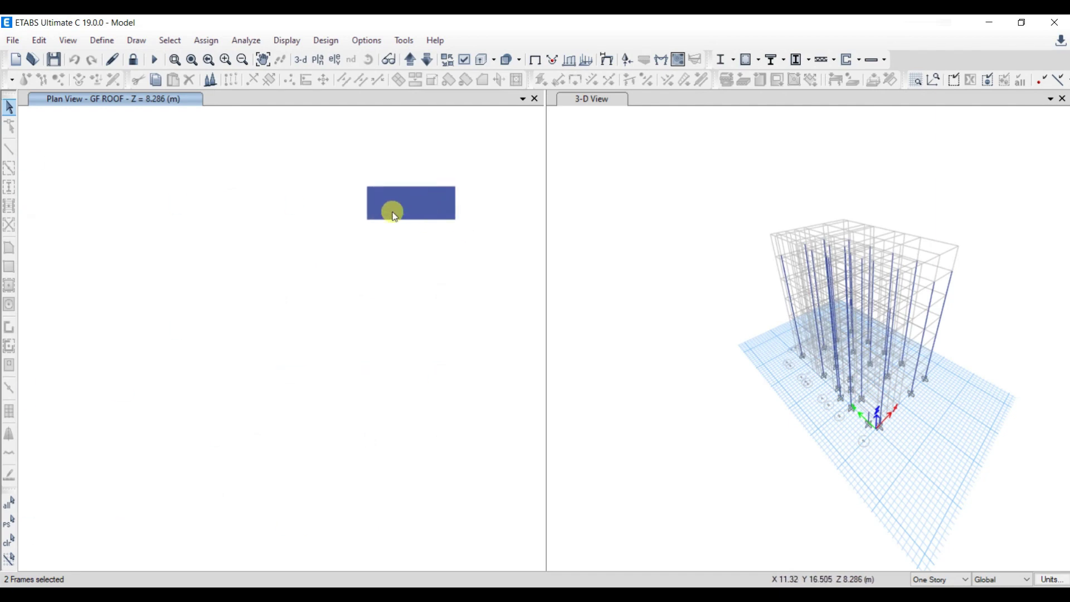
pyautogui.scroll(-3, 389, 210)
# Note the 230x 600 size in N3 and fill =+(I3/(230*600))/1000 down the Axial Stress column.
pyautogui.hotkey('alt', 'Tab')
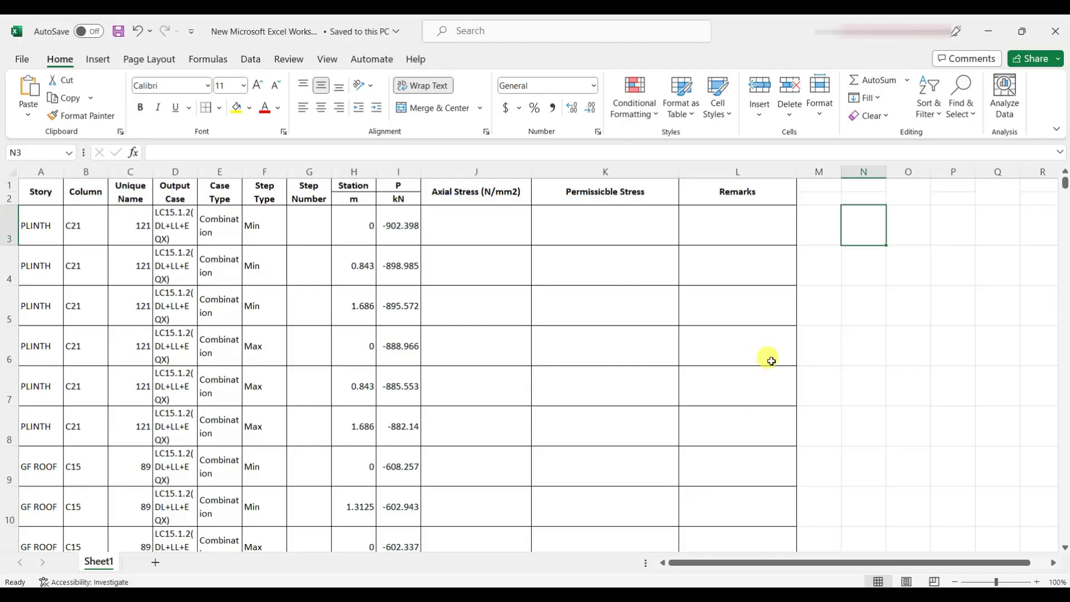
pyautogui.write('230x')
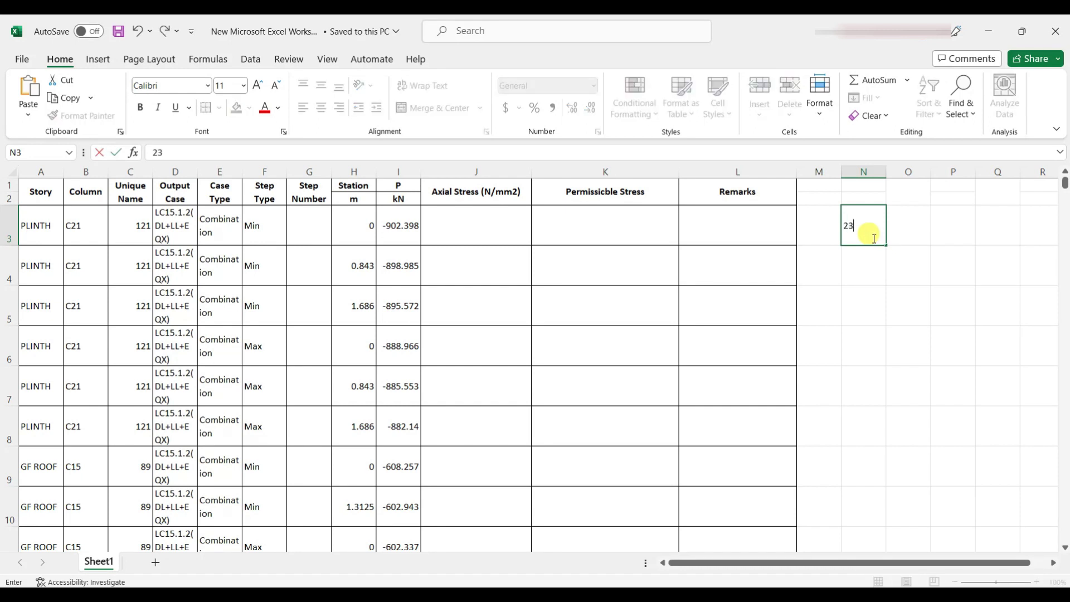
pyautogui.write(' 600')
pyautogui.click(477, 225)
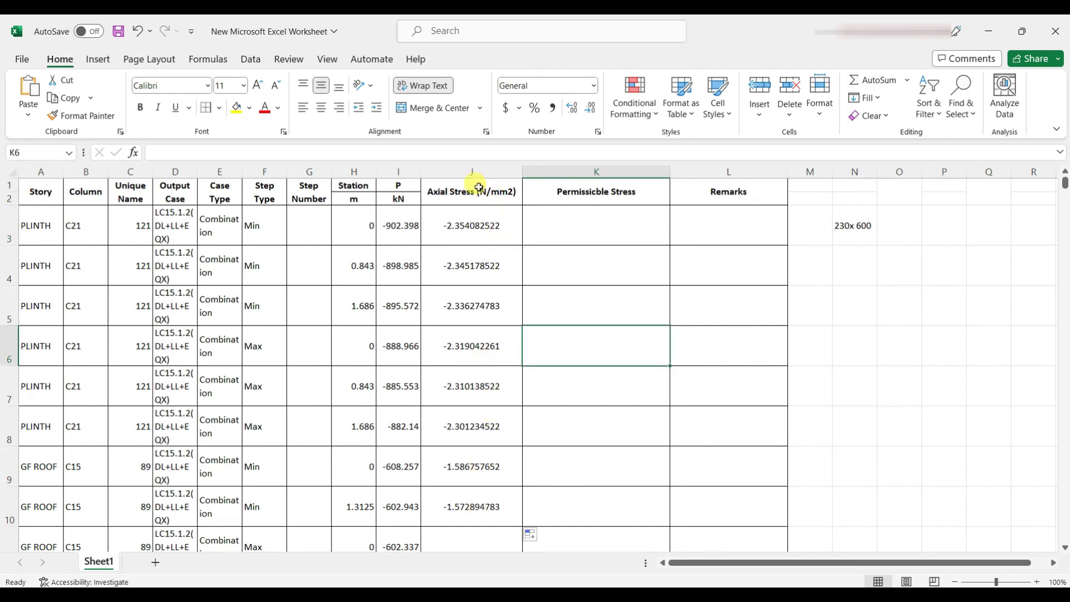
pyautogui.click(470, 231)
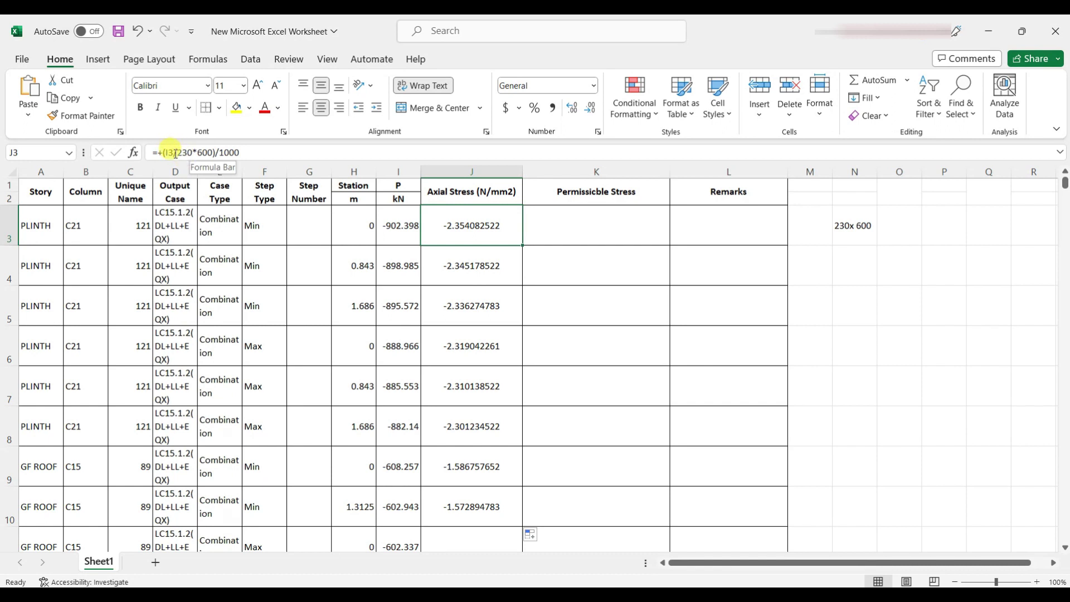
pyautogui.click(572, 234)
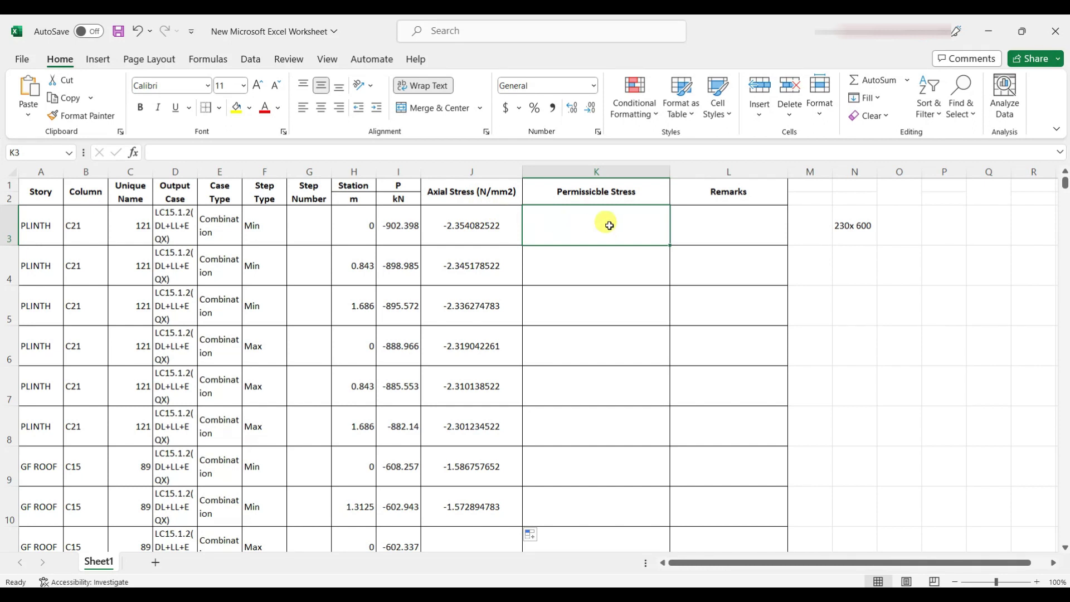
# Type 'As per IS-13920-2016' in N4 and '0.4 fck' in N5.
pyautogui.click(870, 261)
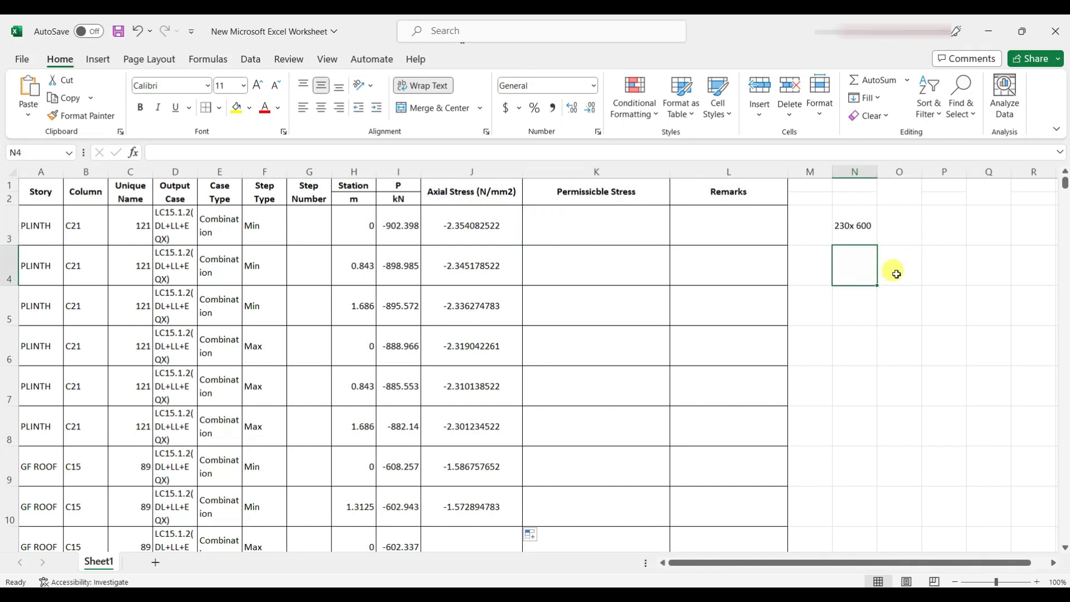
pyautogui.write('As per IS-13920-201')
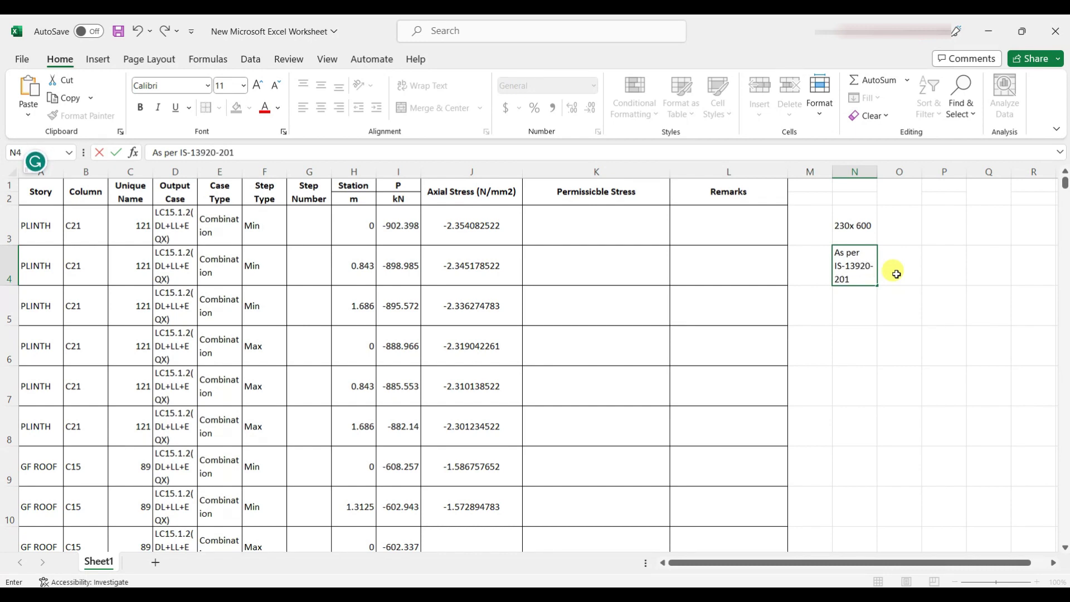
pyautogui.write('6')
pyautogui.press('Return')
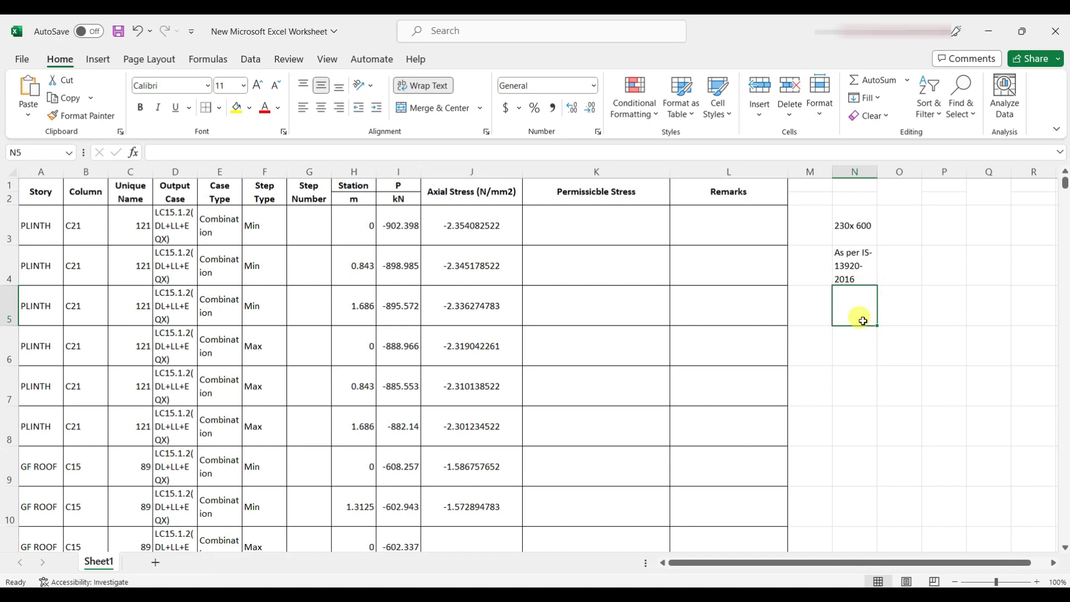
pyautogui.write('0.4 fc')
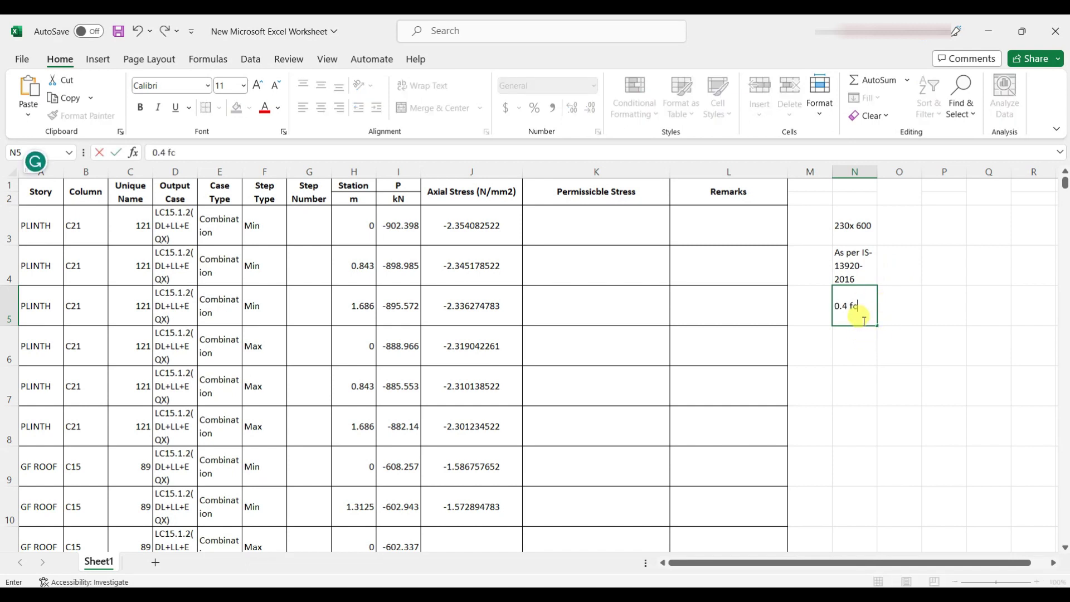
pyautogui.write('k')
pyautogui.click(944, 307)
# Enter 'fck- 25N/mm2' in P5, shade it yellow, and begin +0.4*25 in K3.
pyautogui.write('fck- 25')
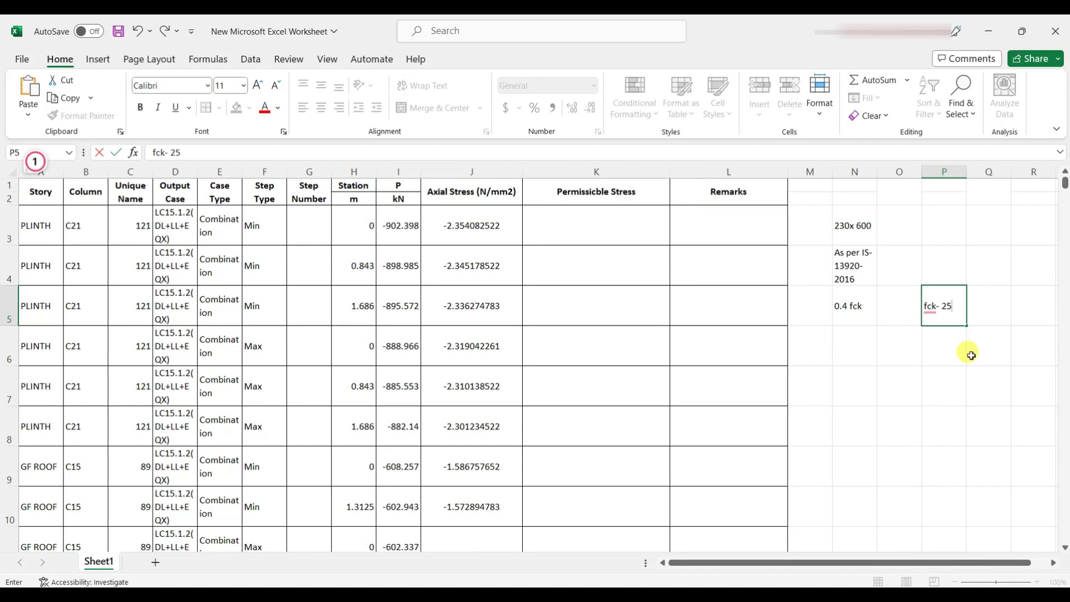
pyautogui.write('N/mm2')
pyautogui.click(964, 377)
pyautogui.click(955, 313)
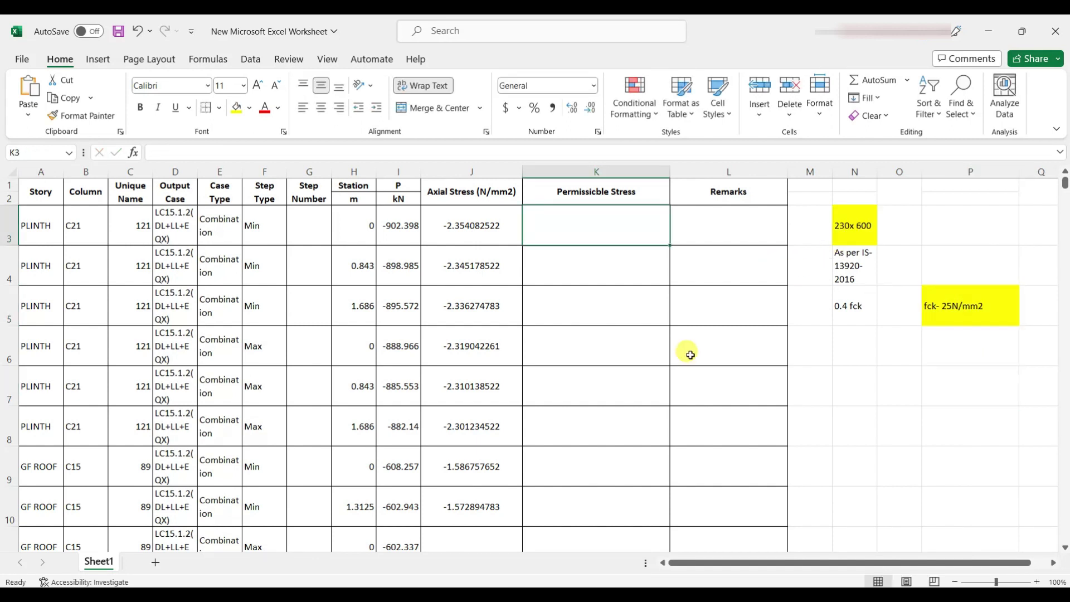
pyautogui.write('+0')
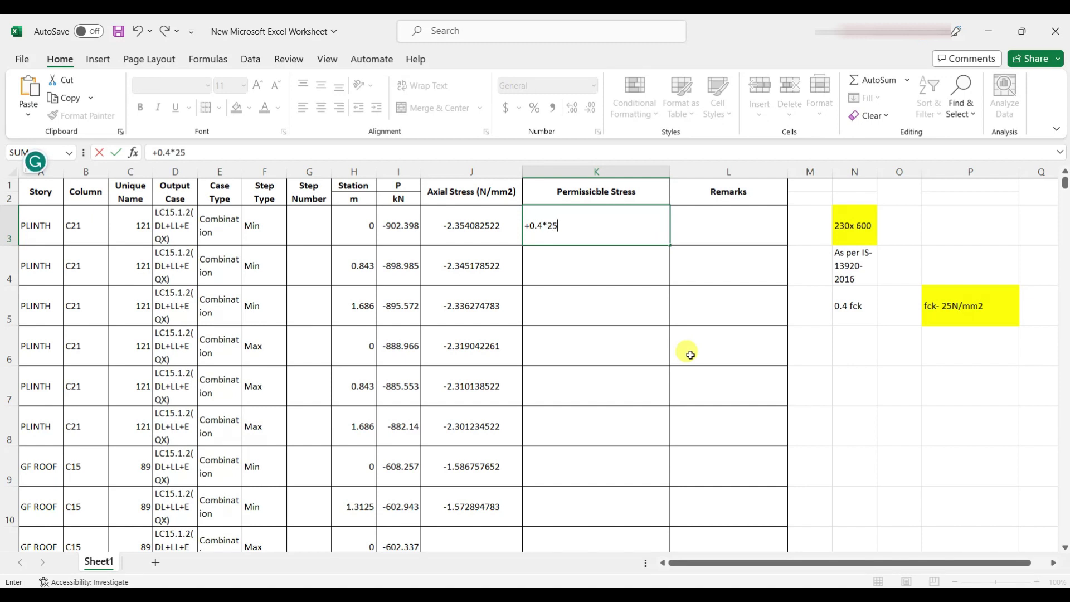
pyautogui.write('.4*25')
# Commit =0.4*25 so Permissible Stress reads 10 with 'Safe' remarks, then verify J3, K3 and L3.
pyautogui.press('Return')
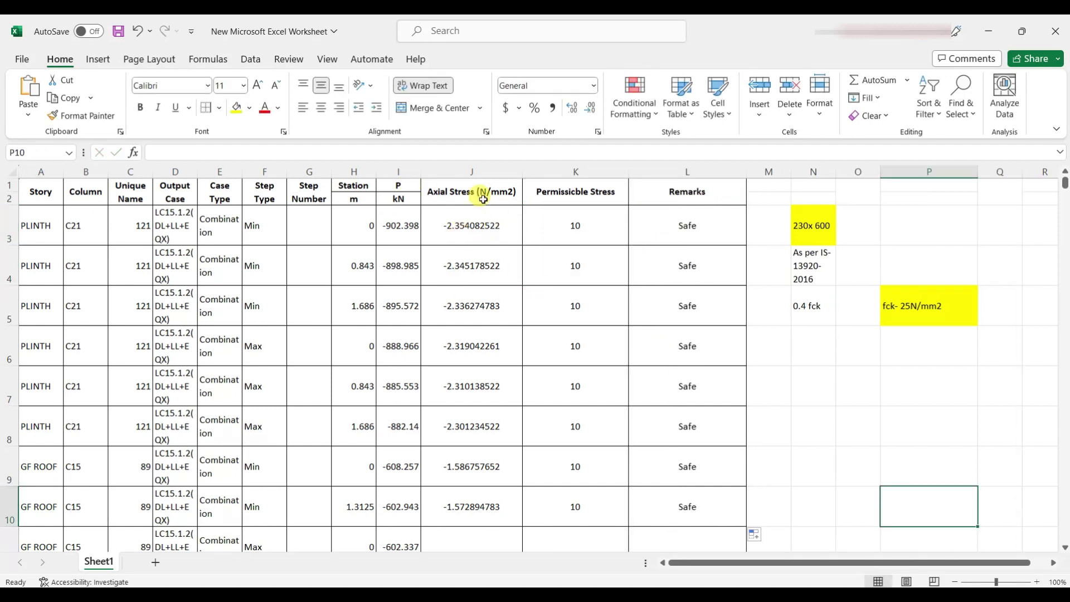
pyautogui.click(477, 219)
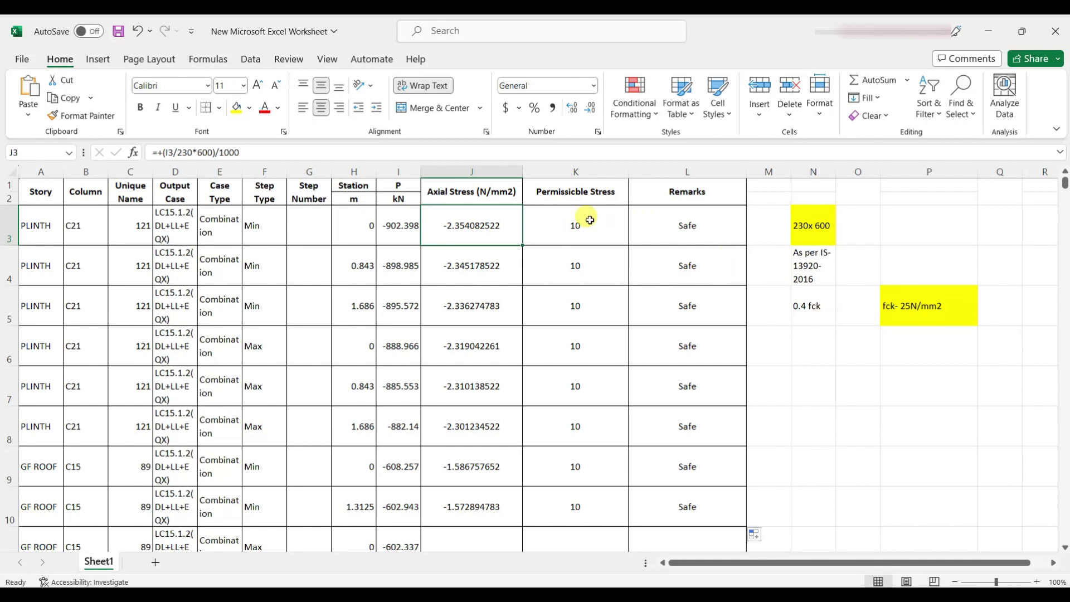
pyautogui.click(590, 220)
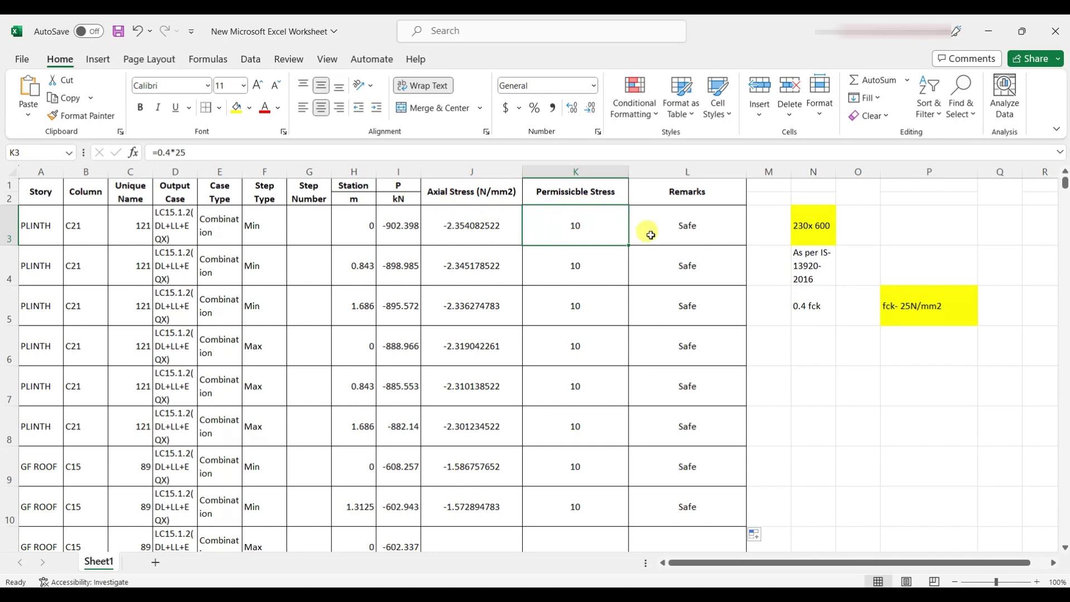
pyautogui.click(681, 234)
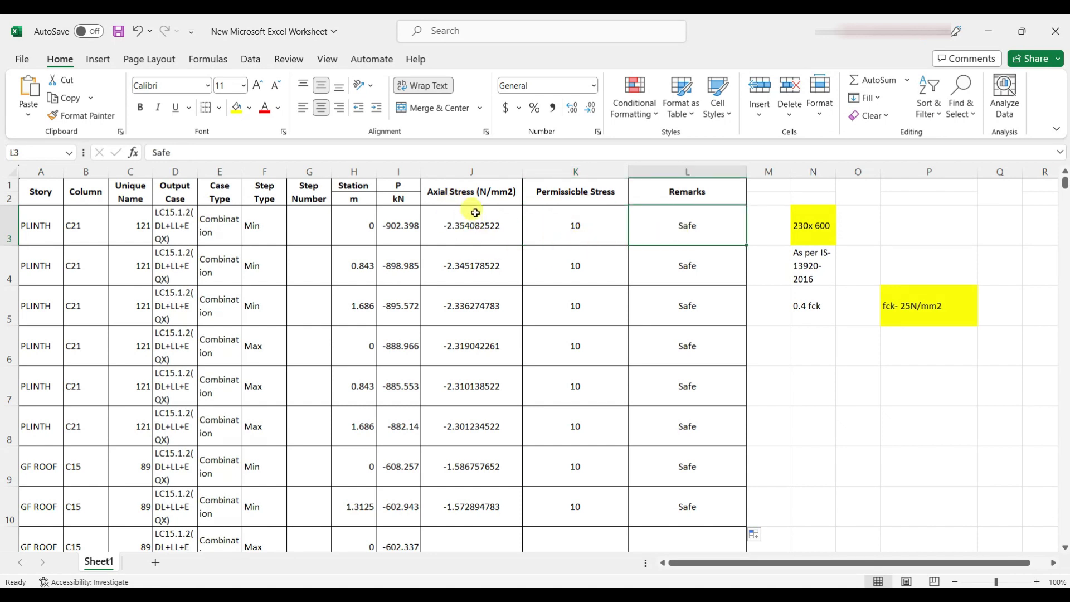